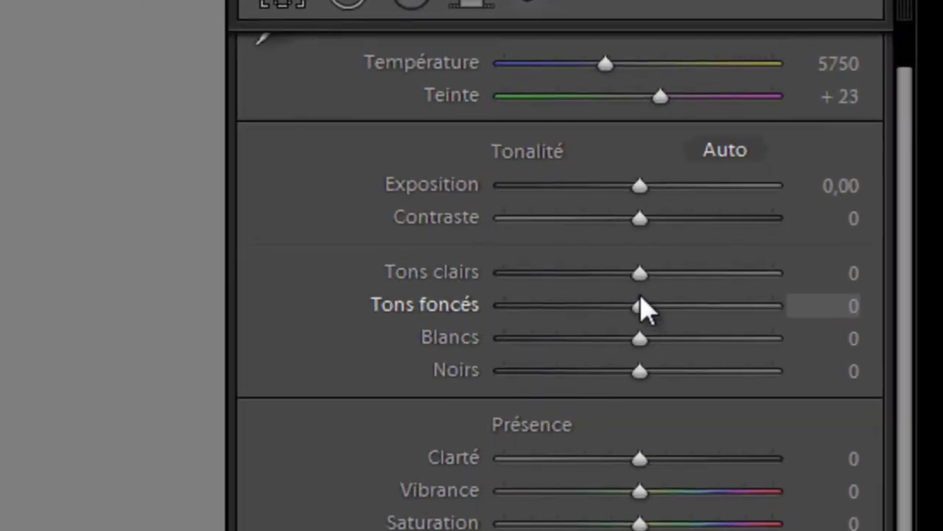
- Raise the Tons foncés (Shadows) slider to about +94 to reveal the dark stone walls
left_click_drag(642, 304, 667, 304)
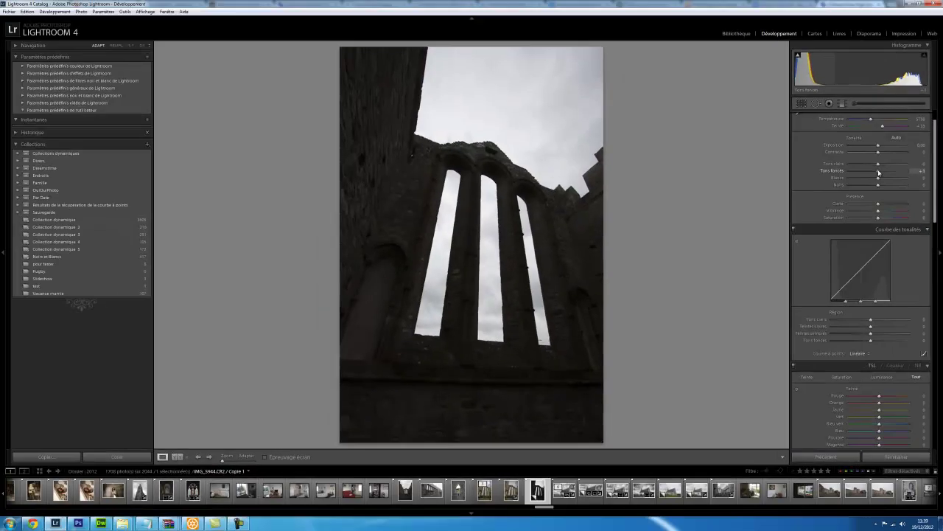
left_click_drag(883, 172, 903, 172)
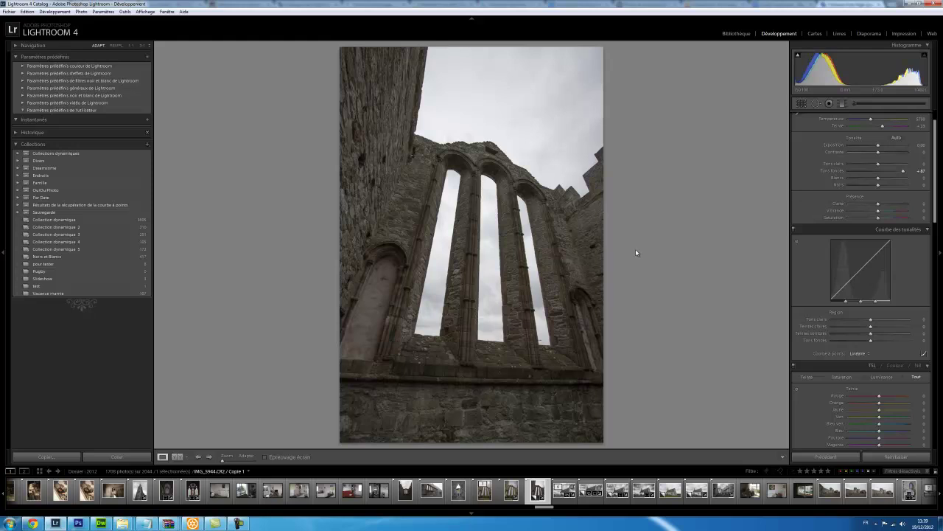
left_click_drag(903, 171, 906, 172)
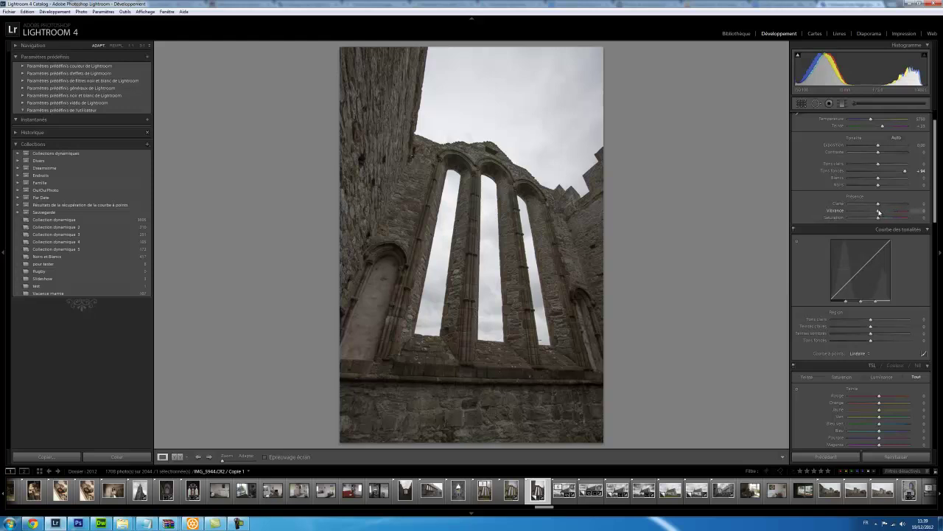
- Set Clarté to +30 and Vibrance to +86 in the Presence section
left_click_drag(878, 212, 904, 210)
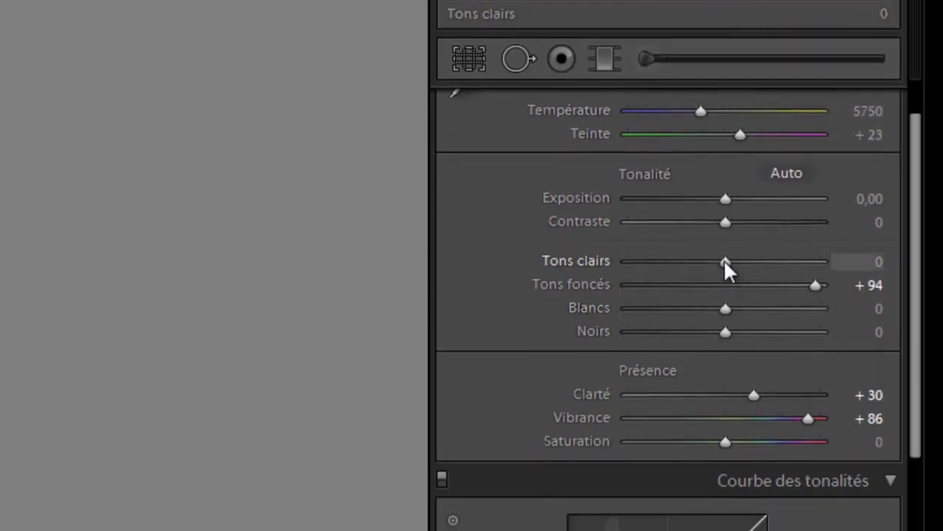
- Pull the Tons clairs (Highlights) slider down to about -69 to recover cloud detail
left_click_drag(723, 260, 659, 261)
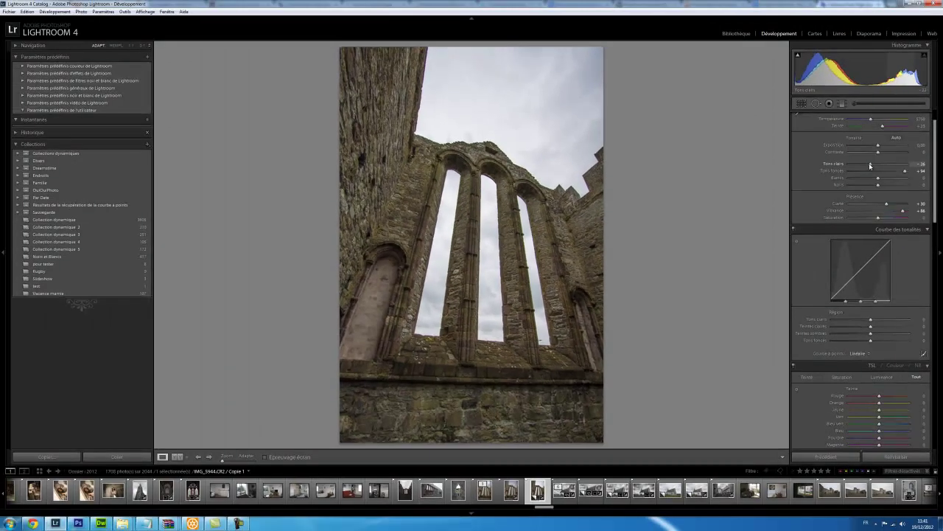
left_click_drag(858, 166, 857, 166)
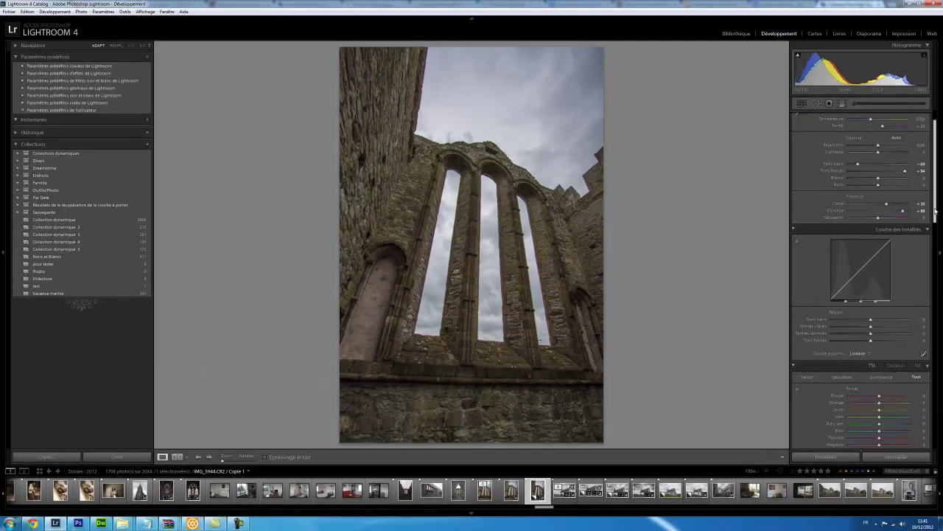
left_click_drag(935, 212, 935, 315)
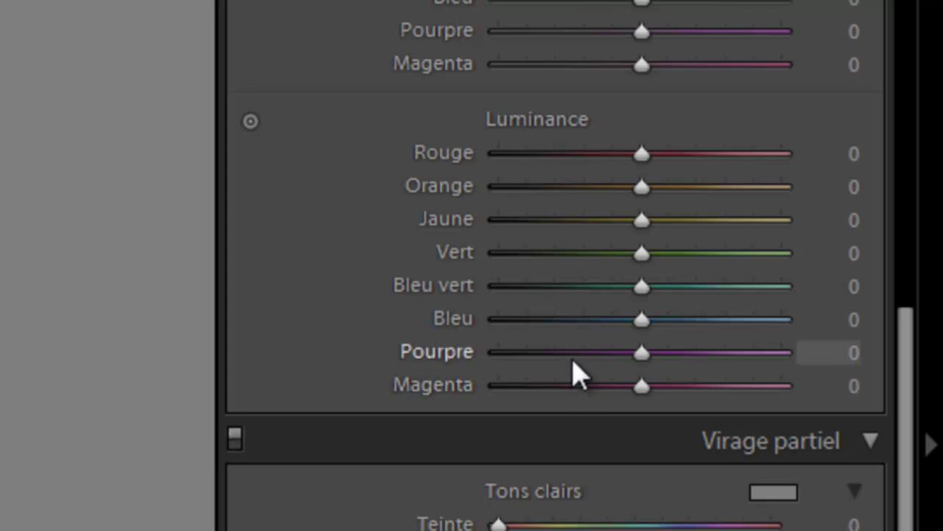
- Set the Bleu slider in HSL Luminance to -57 to deepen the sky
left_click(641, 320)
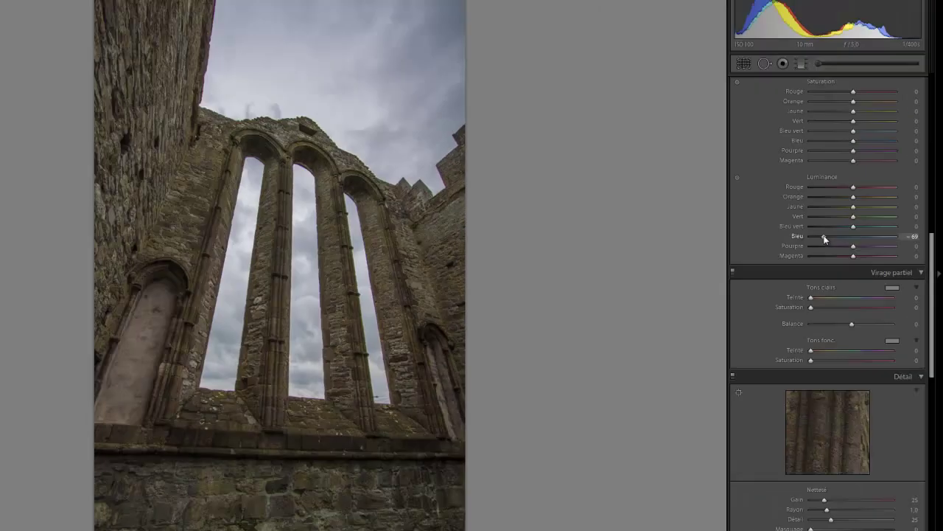
left_click_drag(671, 313, 860, 228)
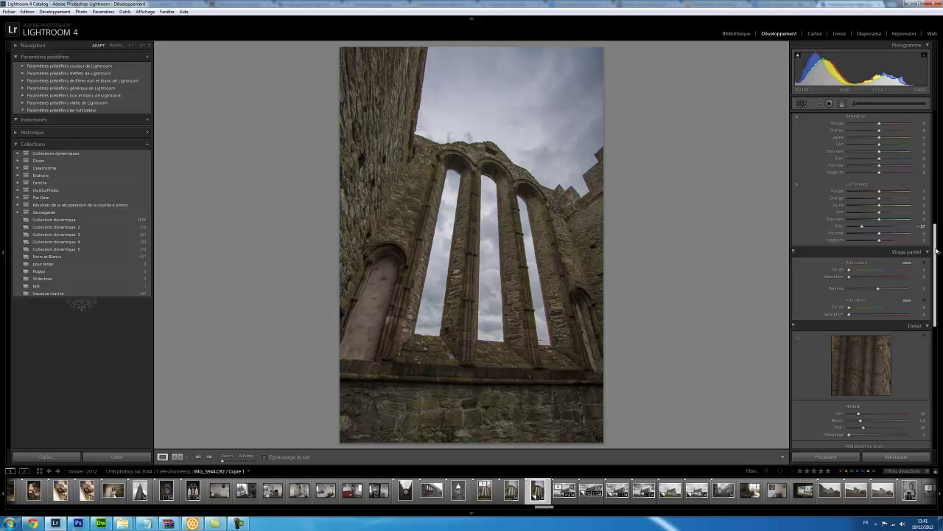
left_click_drag(933, 252, 933, 137)
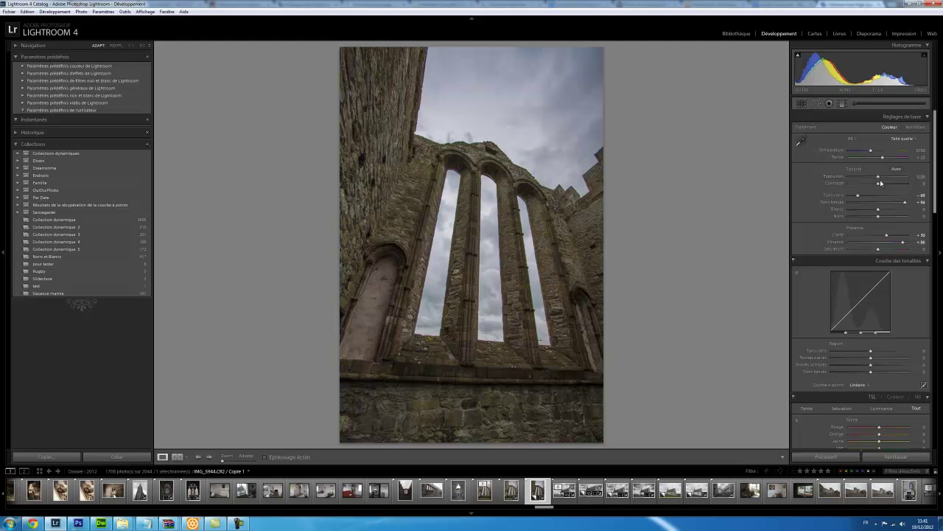
- Set Contraste to +31 and nudge Exposition up to about +0.41
left_click_drag(878, 184, 880, 178)
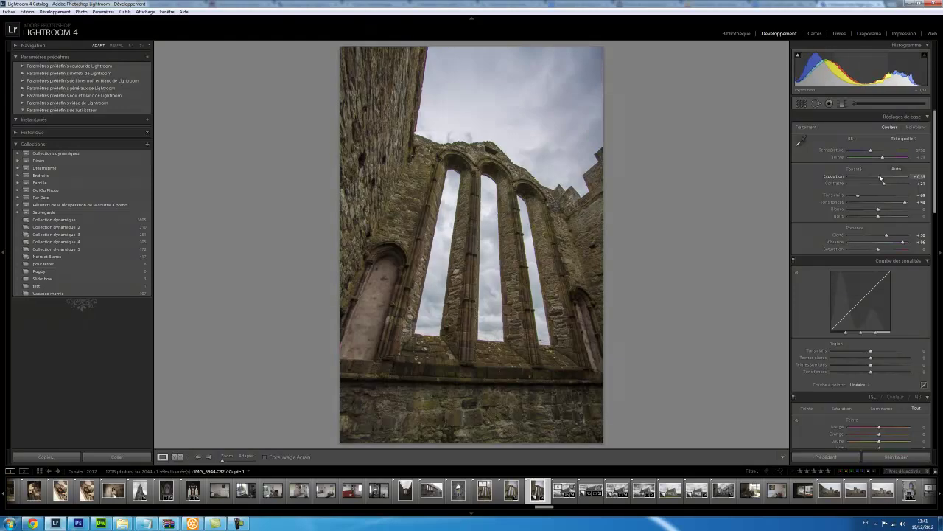
left_click_drag(880, 178, 881, 178)
left_click_drag(936, 190, 936, 298)
left_click_drag(879, 235, 853, 238)
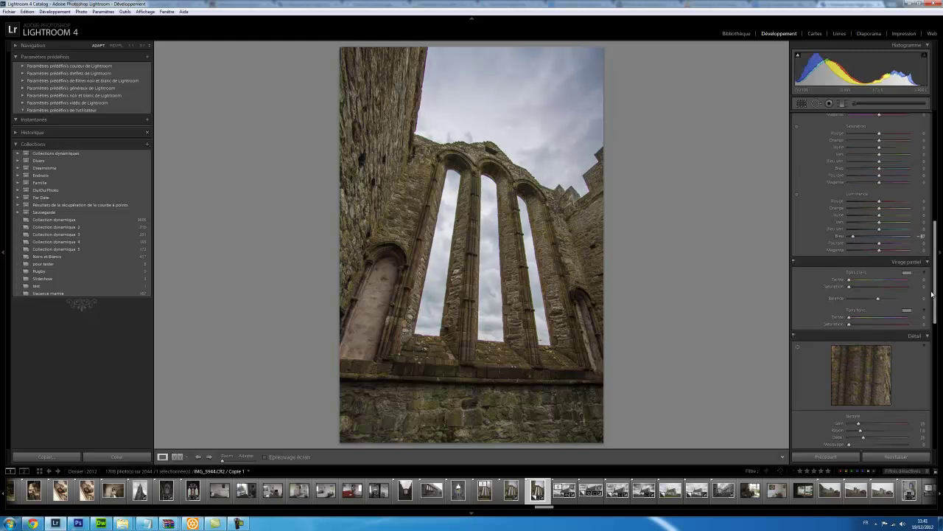
left_click_drag(933, 294, 933, 184)
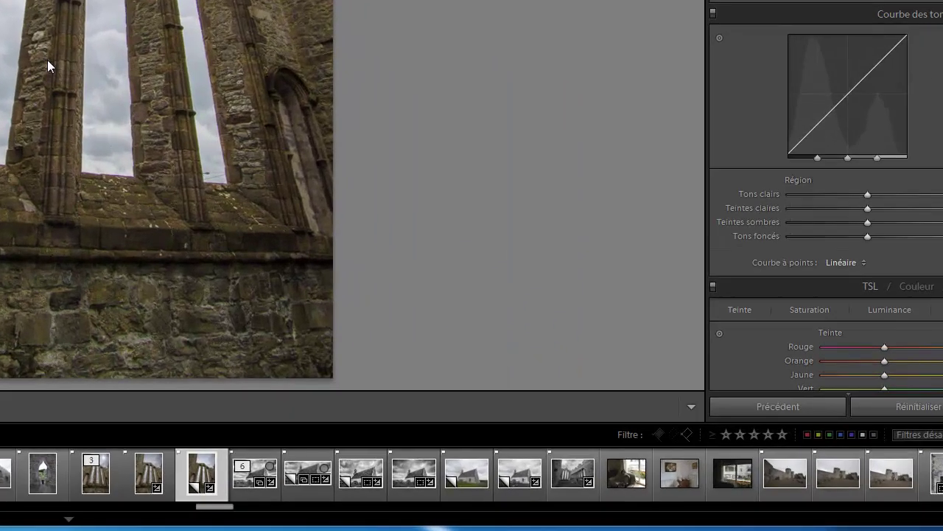
- Open the photo in Adobe Photoshop CS6 via Modifier dans from its context menu
right_click(460, 284)
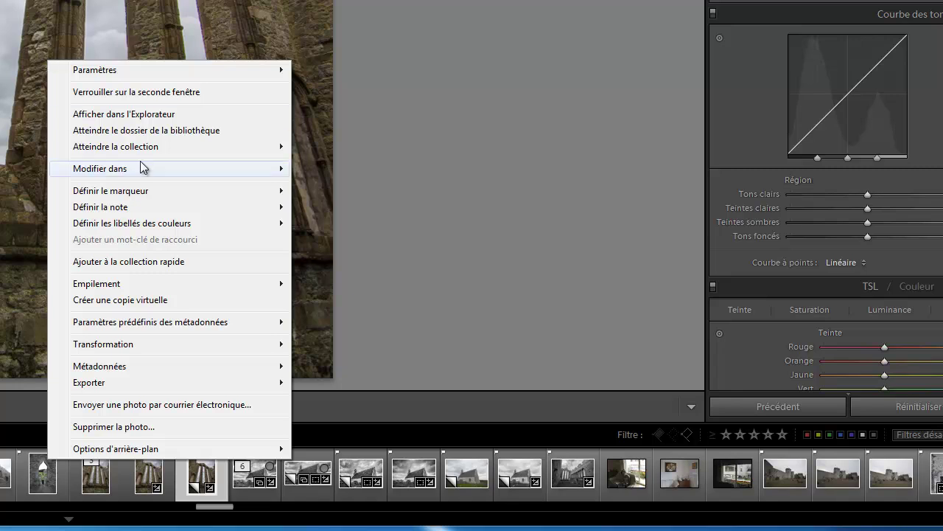
mouse_move(99, 169)
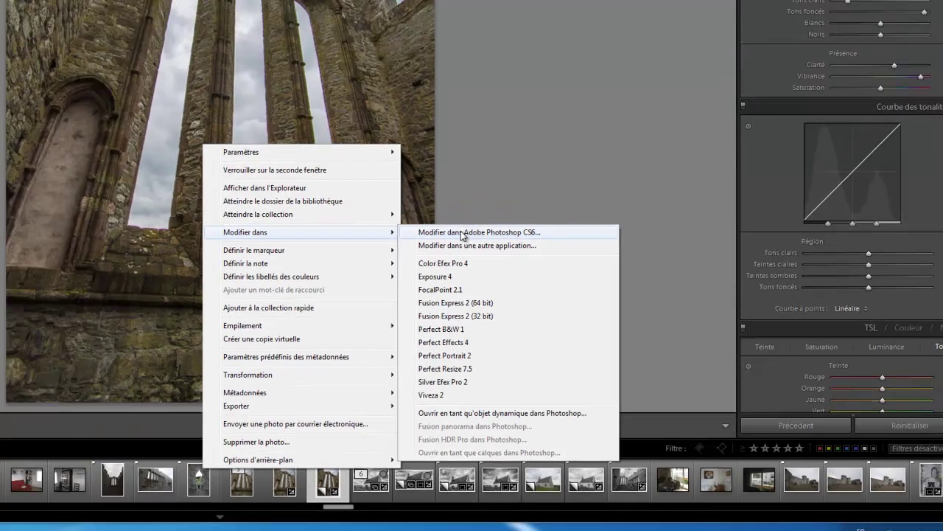
left_click(367, 171)
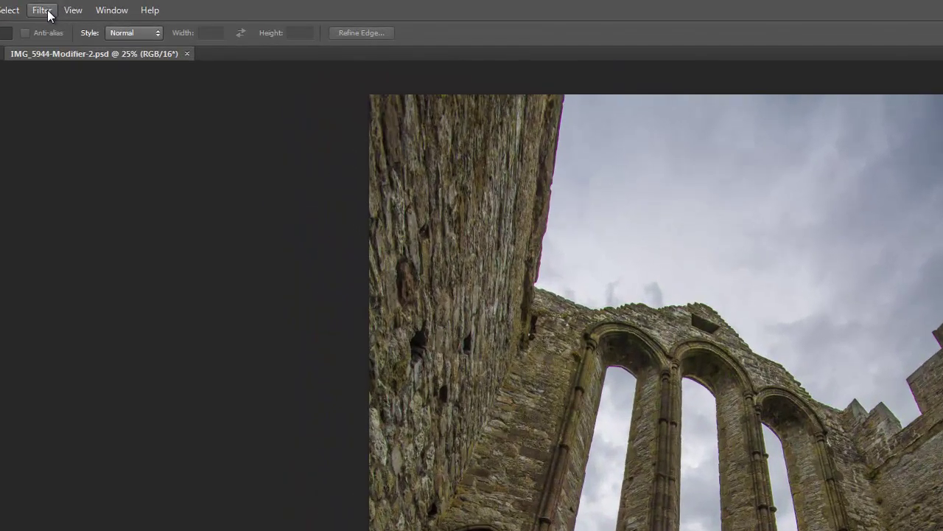
- Launch Filter > Nik Software > Viveza 2 on the abbey photo
left_click(118, 5)
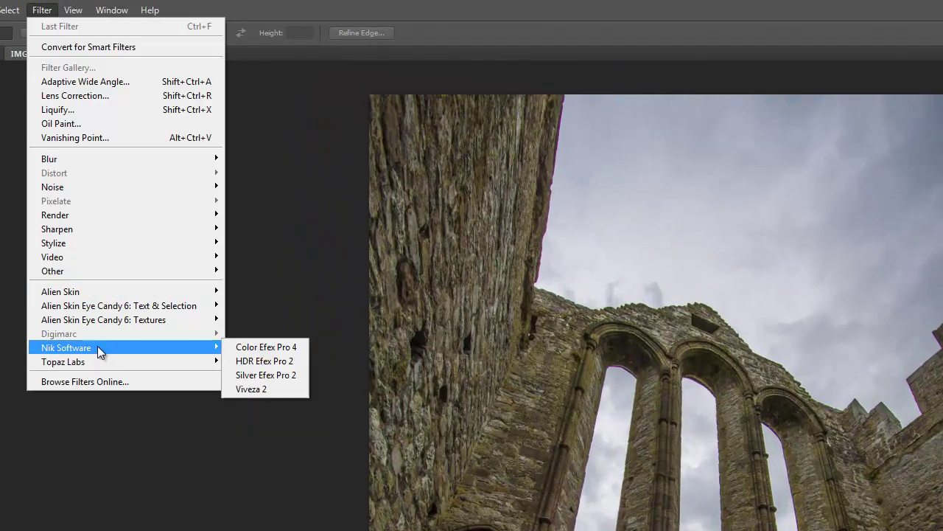
mouse_move(66, 347)
left_click(258, 389)
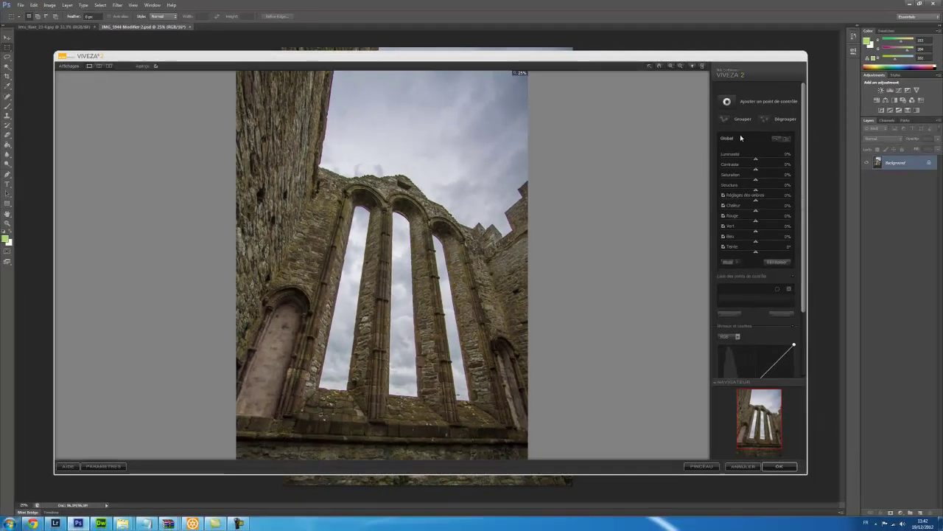
- Add a small control point in the upper-right sky, raise its Luminosité, and apply with OK
left_click(488, 116)
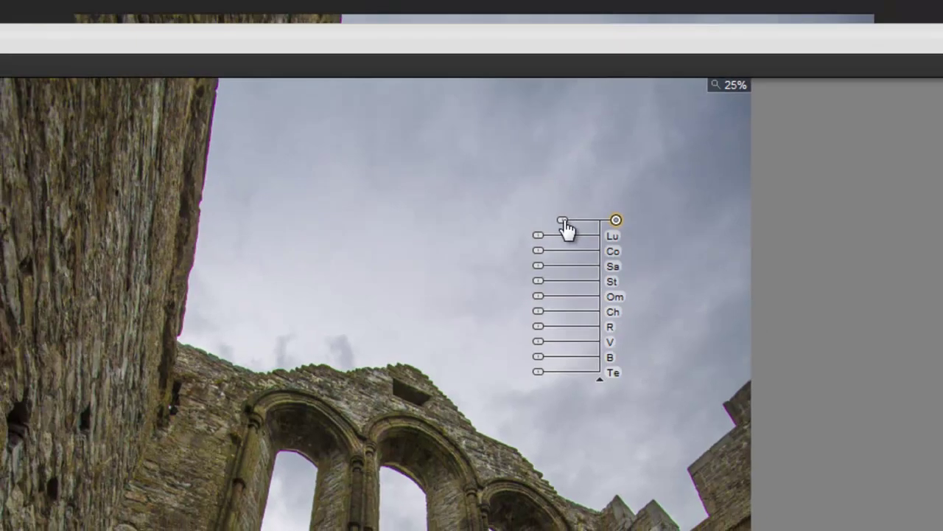
mouse_move(563, 220)
left_mouse_down()
mouse_move(580, 221)
mouse_move(501, 235)
left_mouse_up()
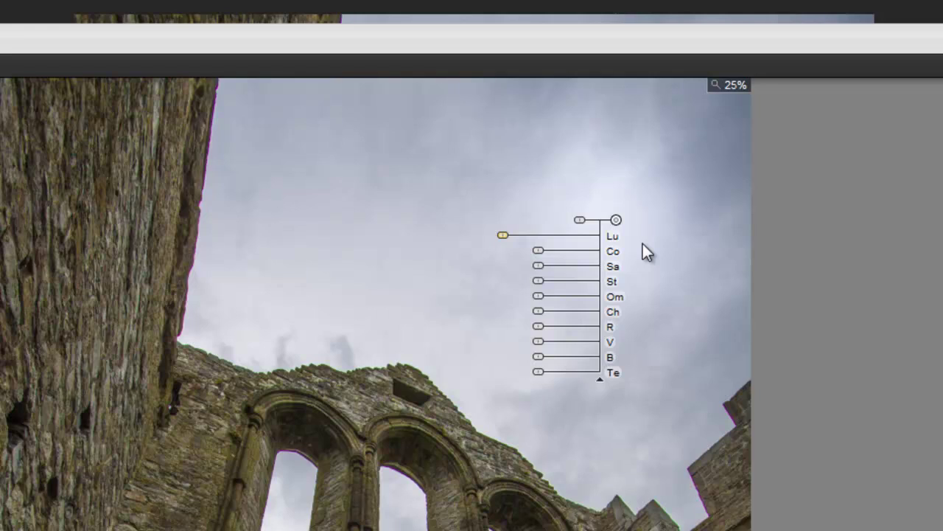
left_click_drag(502, 235, 499, 235)
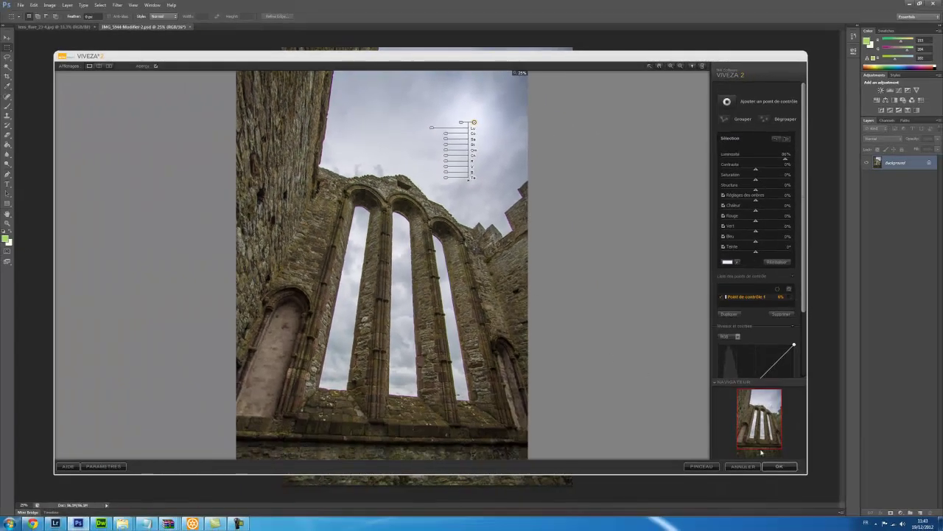
left_click(779, 466)
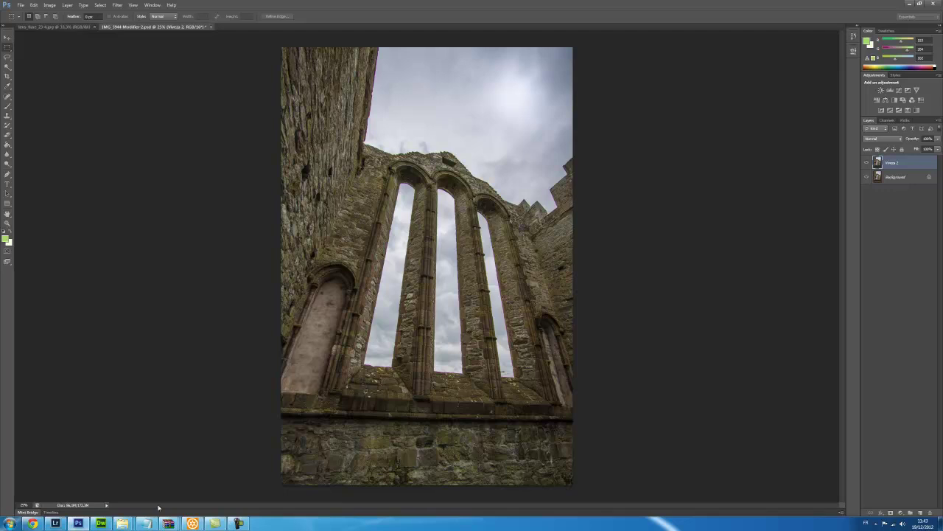
- View the CGArena lens flare source page in Chrome, then return to Photoshop
left_click(32, 523)
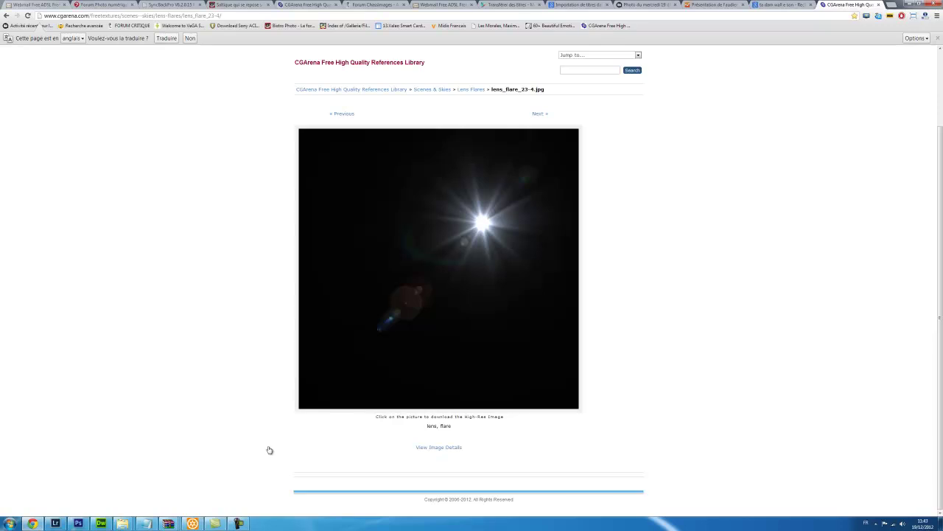
left_click(78, 524)
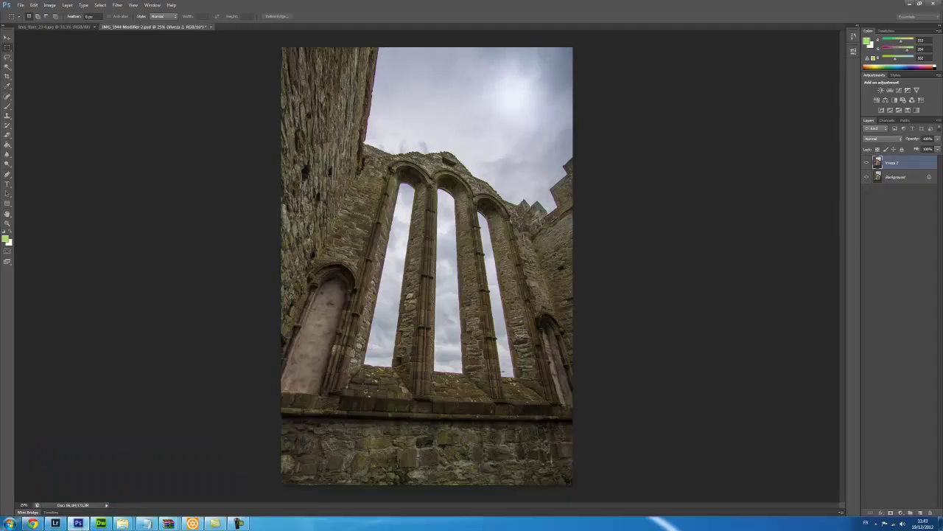
- Copy the entire lens_flare image and paste it into IMG_5944 as a new layer
left_click(82, 27)
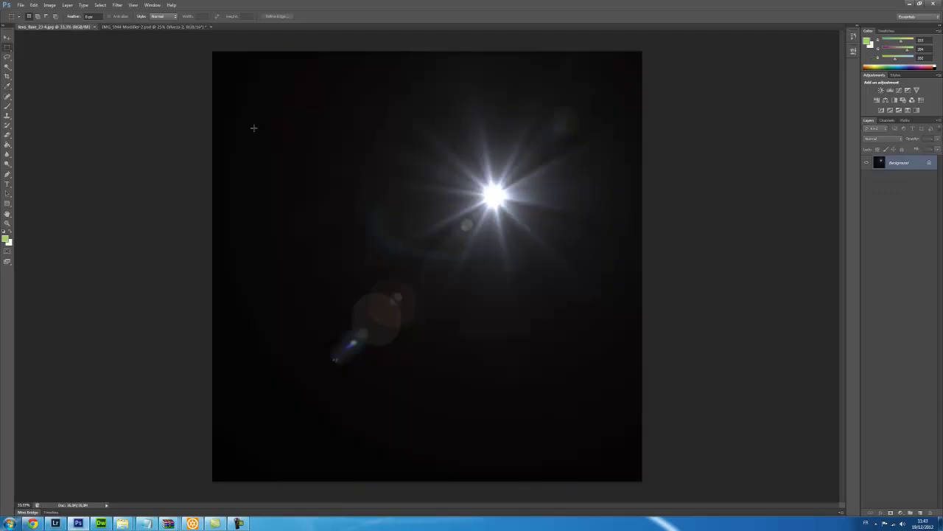
left_click(100, 4)
left_click(33, 5)
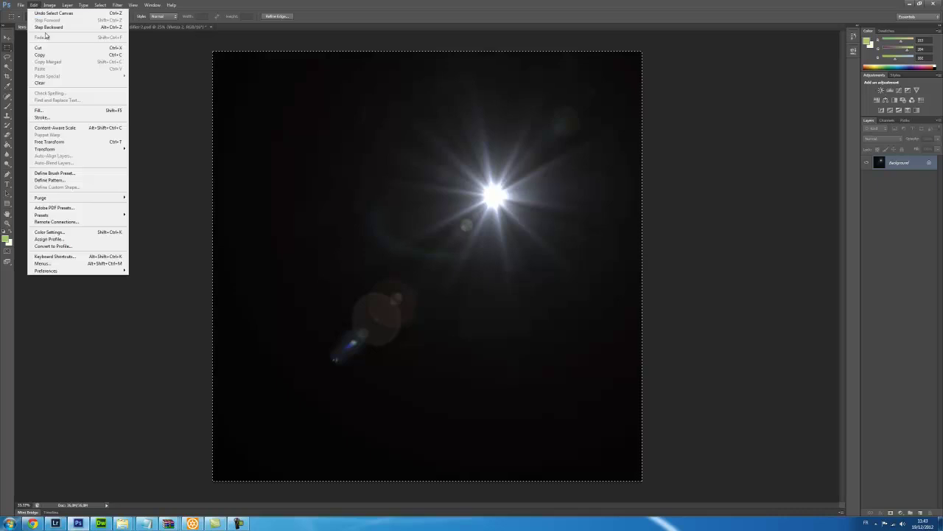
left_click(49, 54)
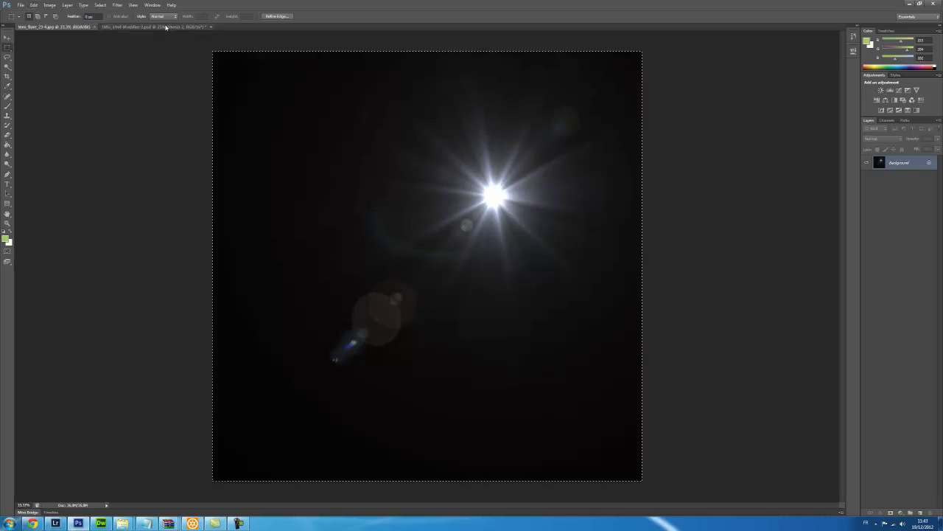
left_click(144, 26)
key("ctrl+v")
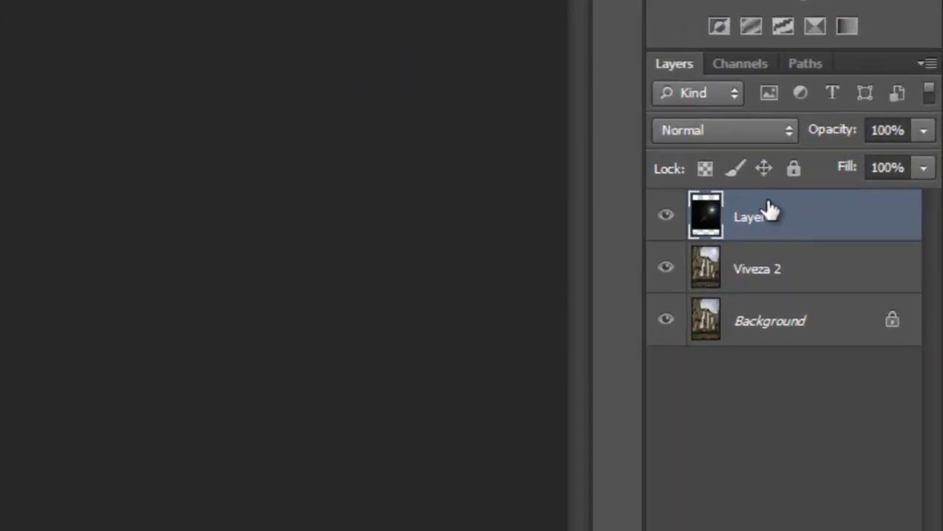
- Blend the flare layer in Screen mode and move its sun glow into the upper right sky
left_click(727, 129)
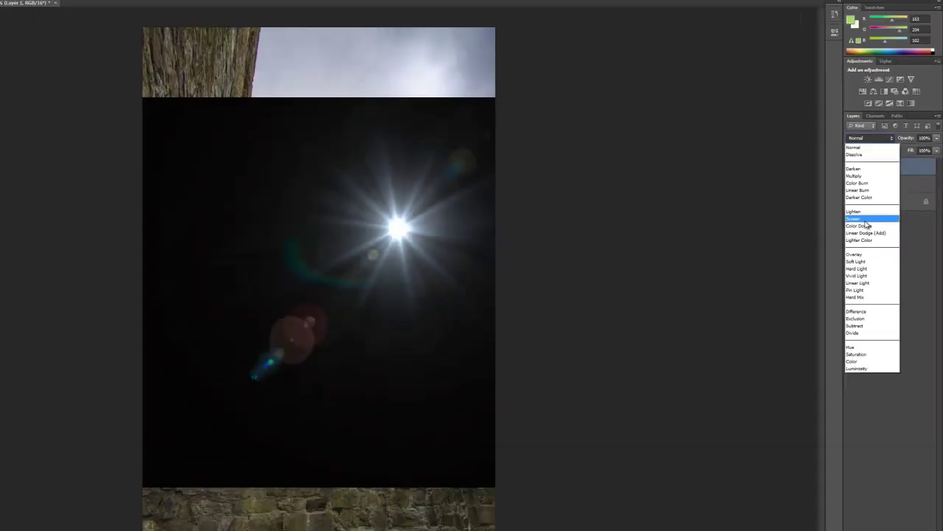
left_click(866, 220)
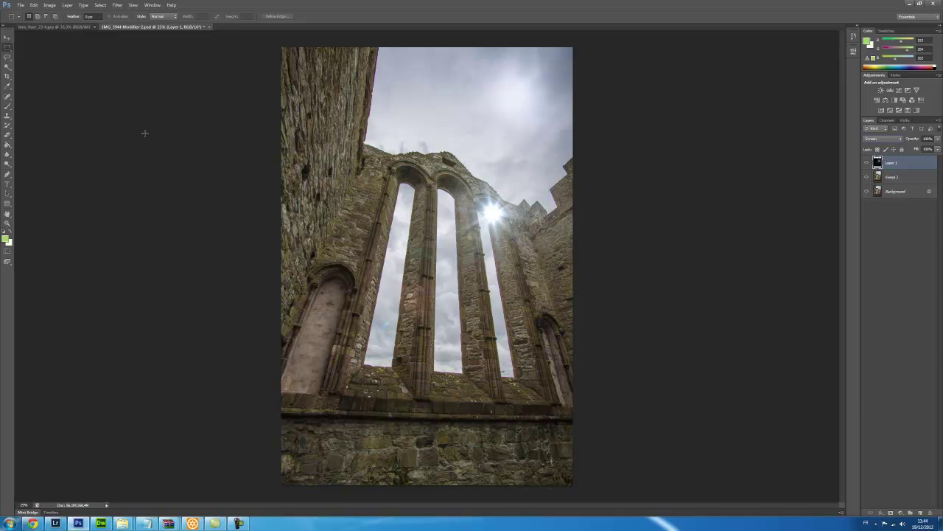
left_click(8, 39)
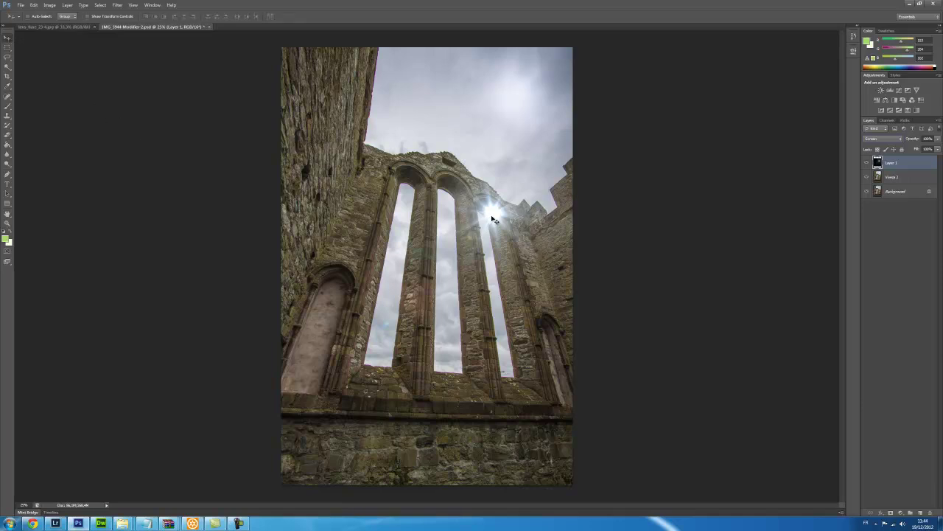
left_click_drag(493, 217, 516, 96)
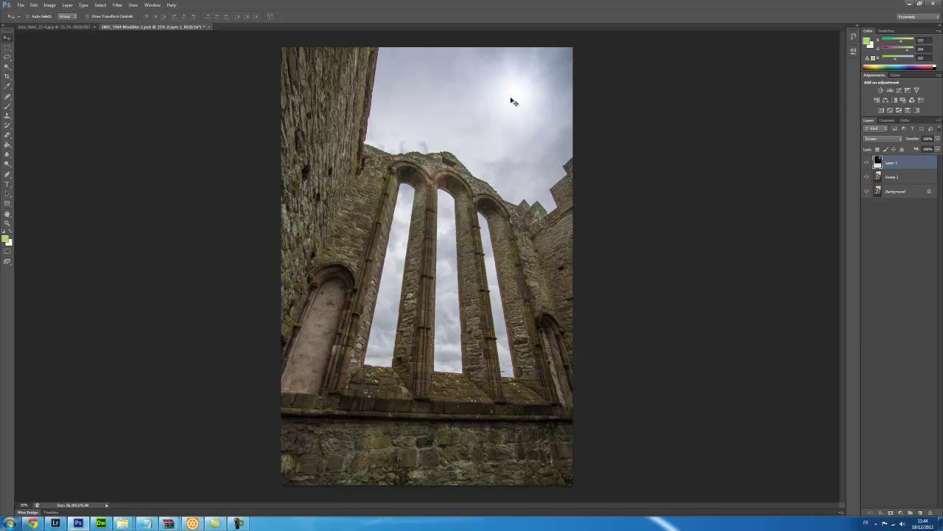
mouse_move(520, 98)
left_mouse_down()
mouse_move(486, 158)
mouse_move(513, 102)
left_mouse_up()
- Close the abbey photo, saving the changes, and switch back to Lightroom to view it
left_click(208, 27)
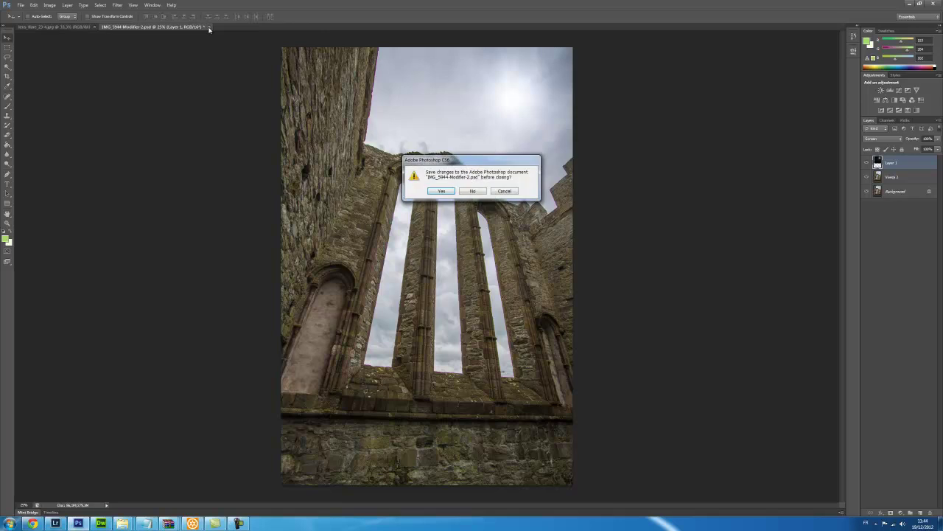
left_click(451, 193)
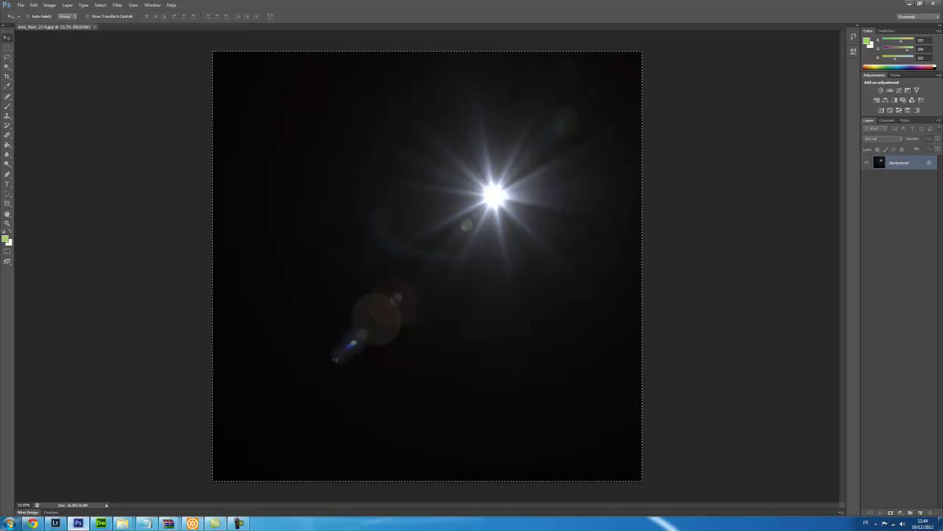
left_click(55, 522)
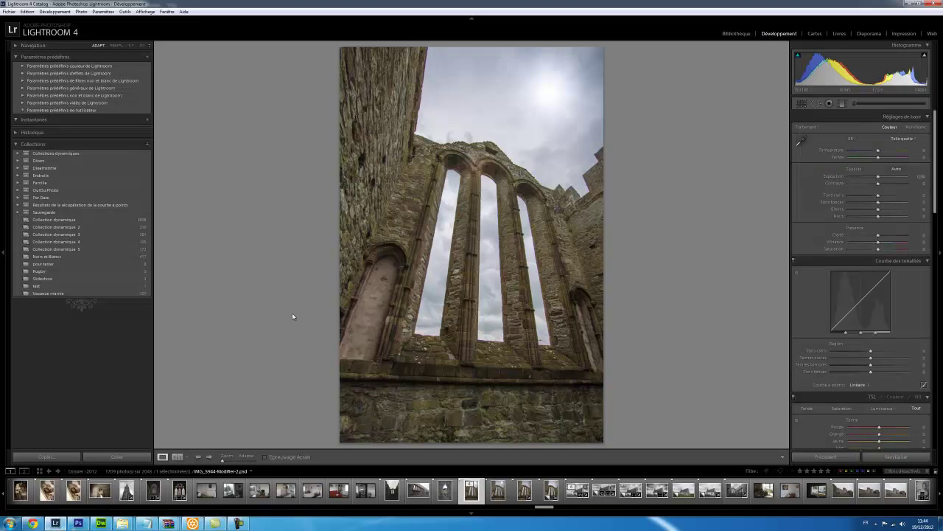